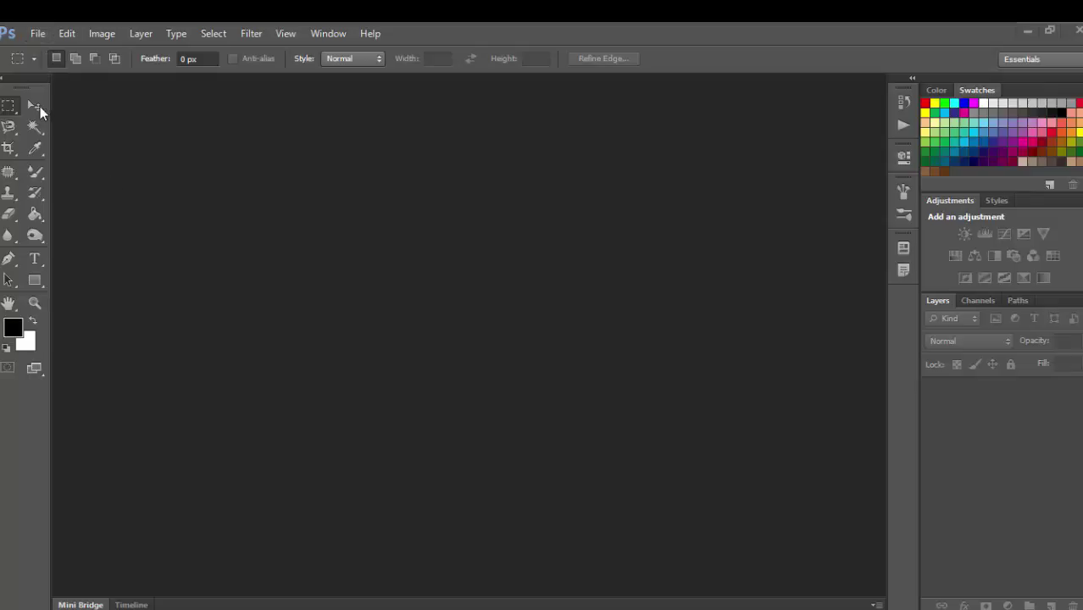
- Open the File menu in the empty Photoshop workspace
left_click(38, 33)
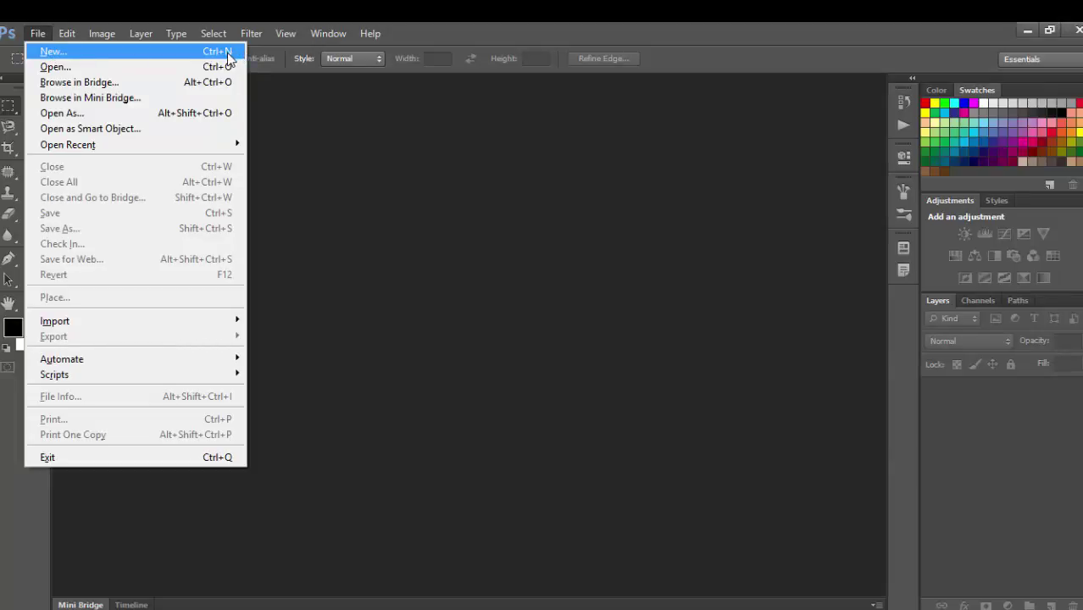
- Start a new document named Training and show its preset choices
left_click(48, 52)
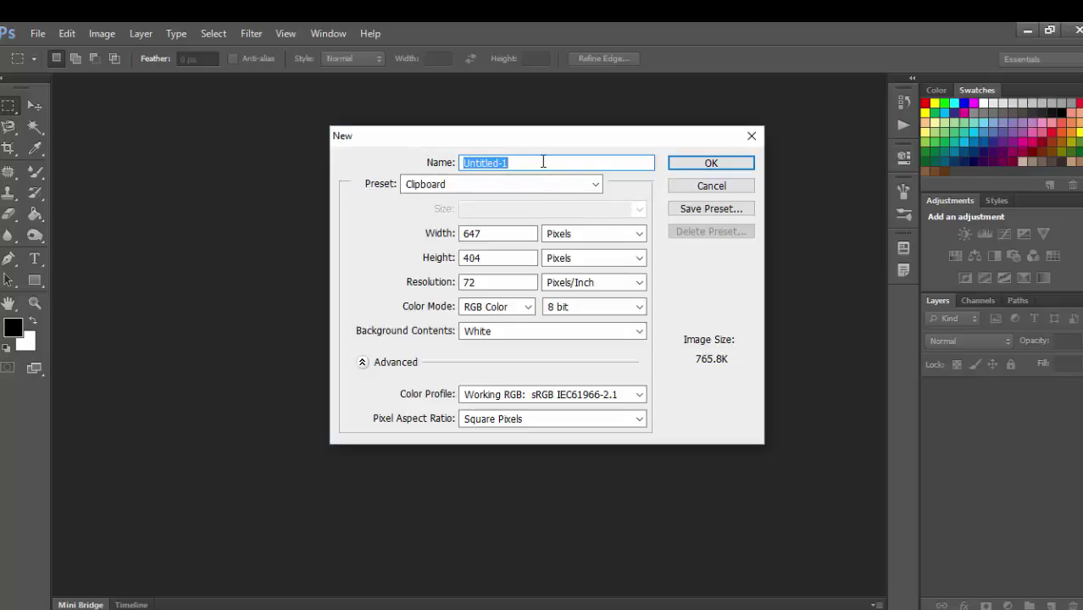
type("Training")
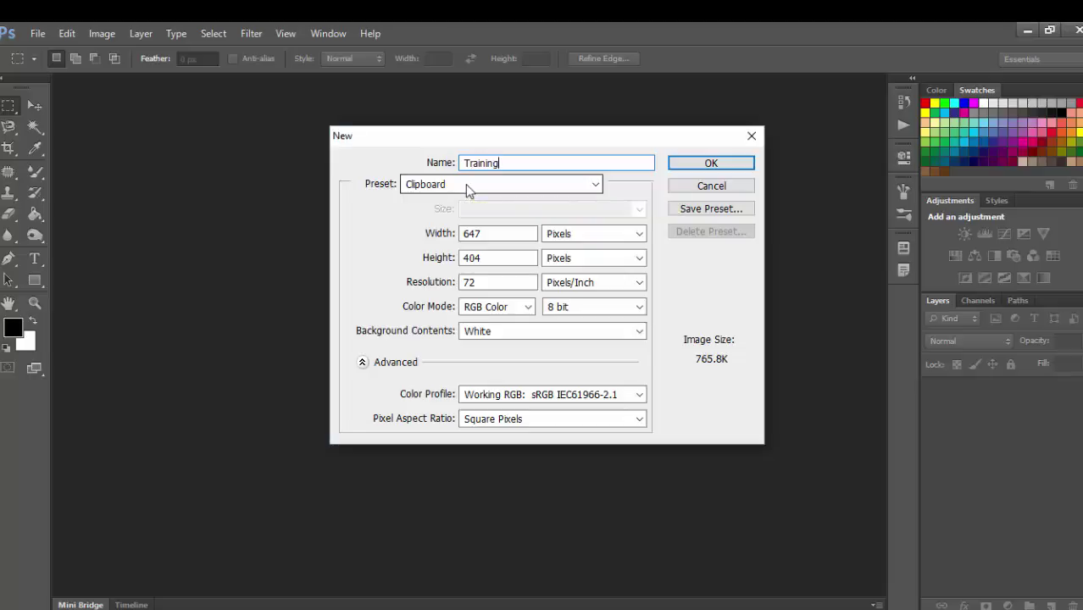
left_click(465, 184)
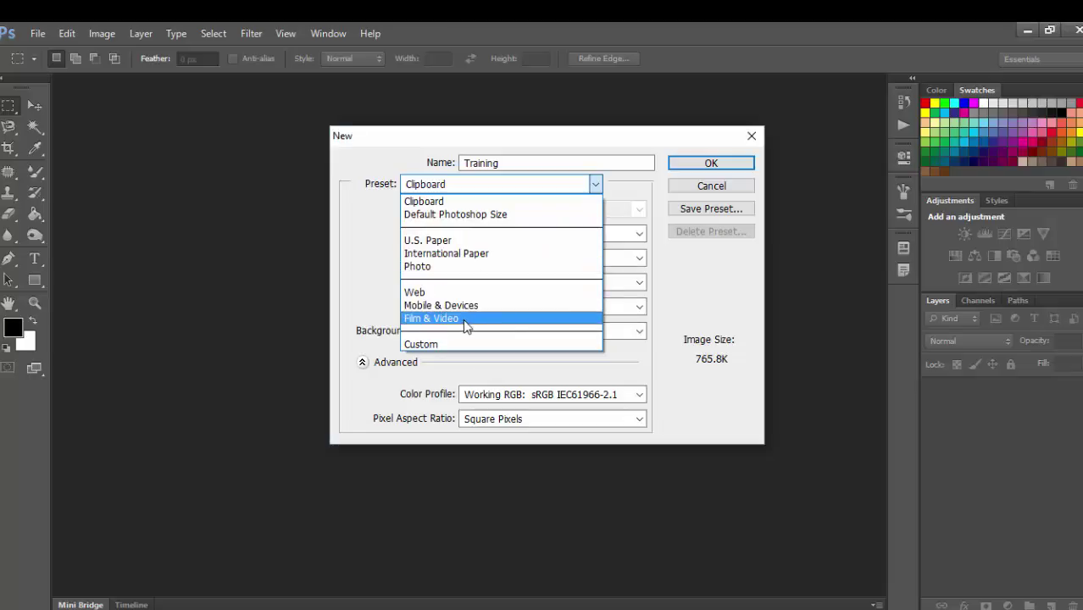
- Try the U.S. Paper preset and select its 300 resolution value
left_click(457, 240)
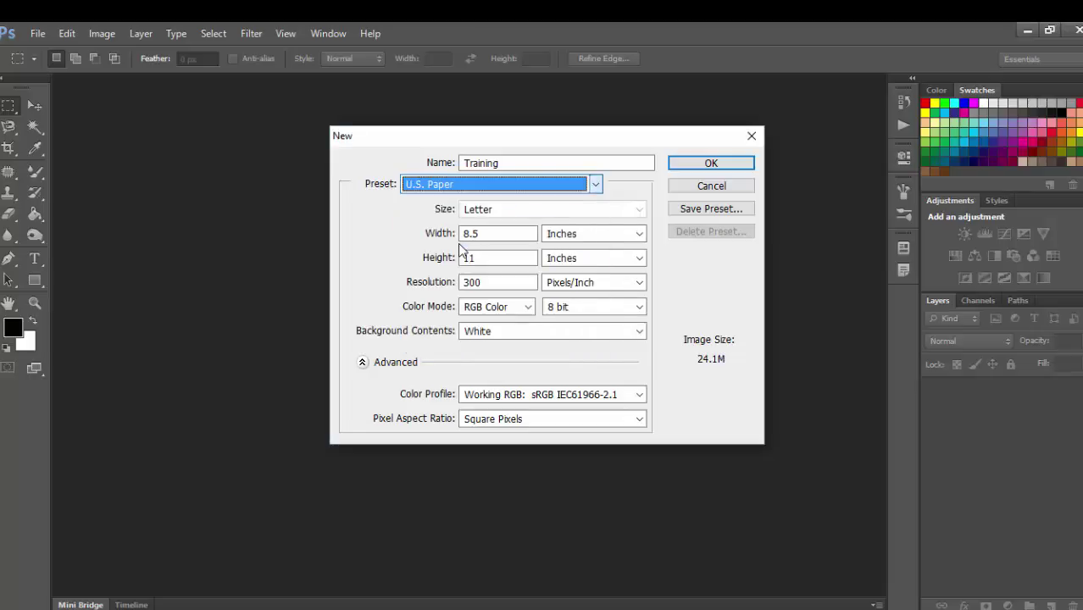
left_click(512, 211)
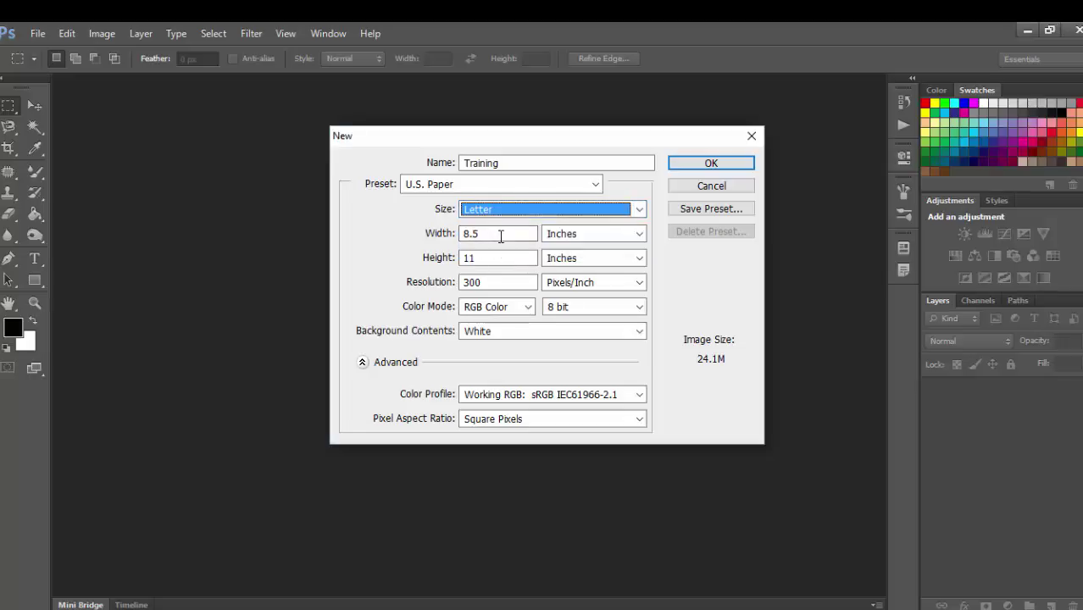
left_click(501, 282)
double_click(502, 281)
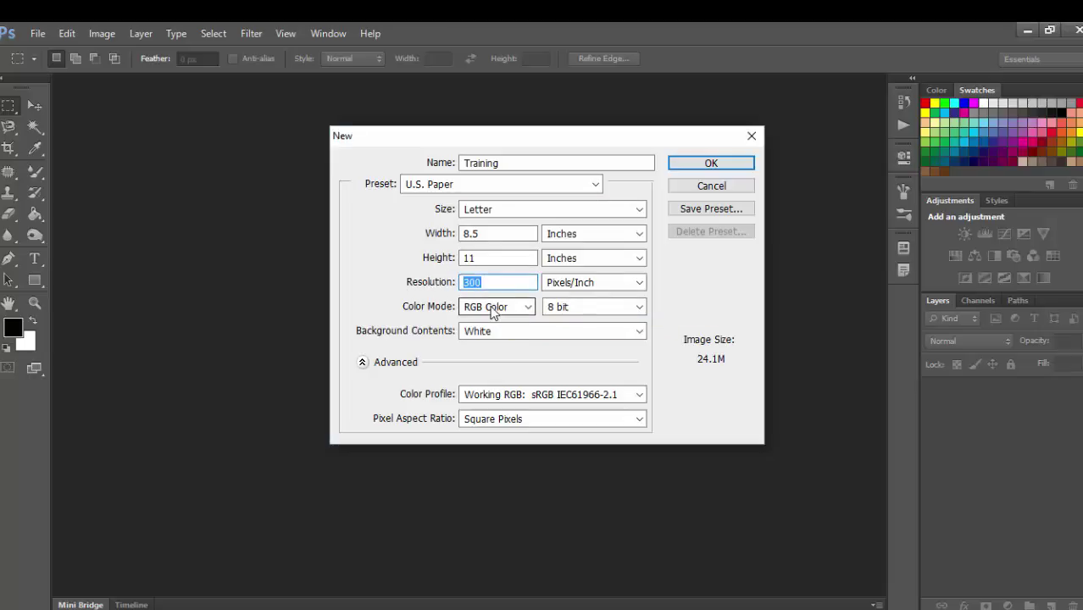
- Apply Default Photoshop Size with width and height in pixels (454 × 340)
left_click(475, 186)
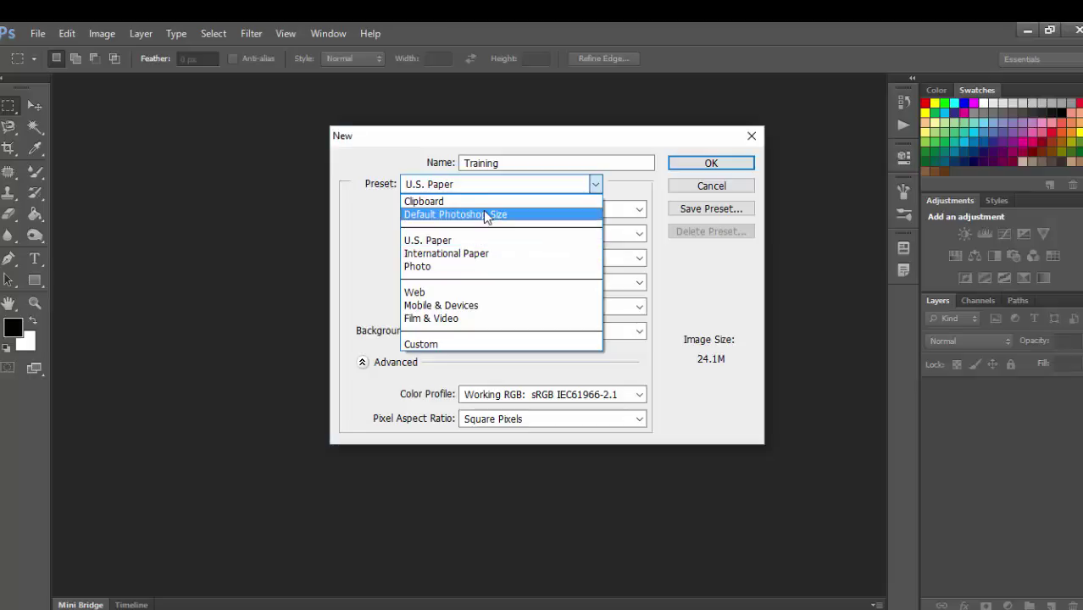
left_click(483, 213)
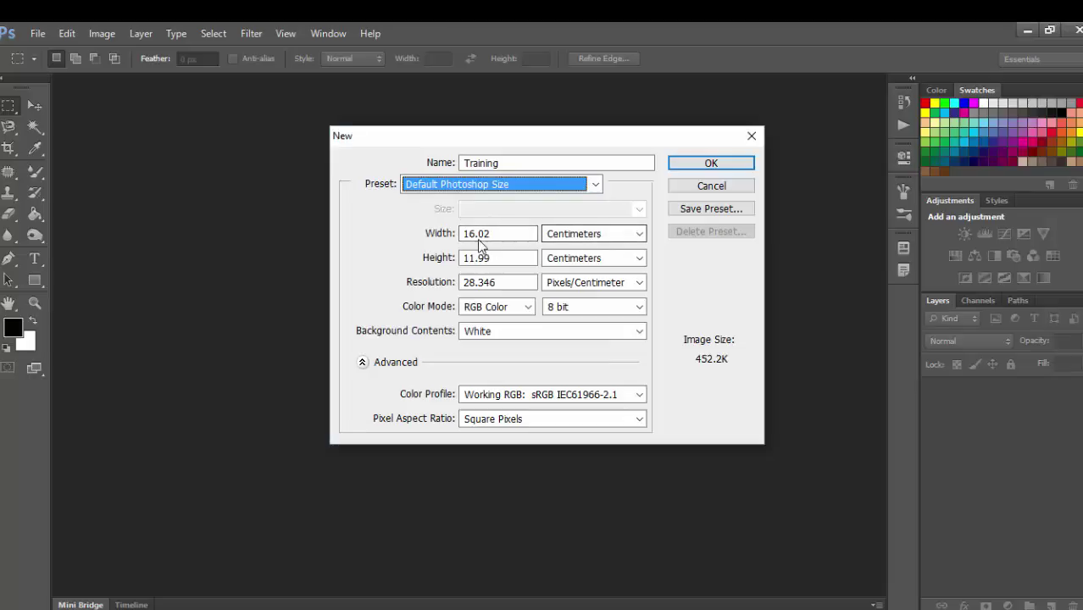
left_click(581, 237)
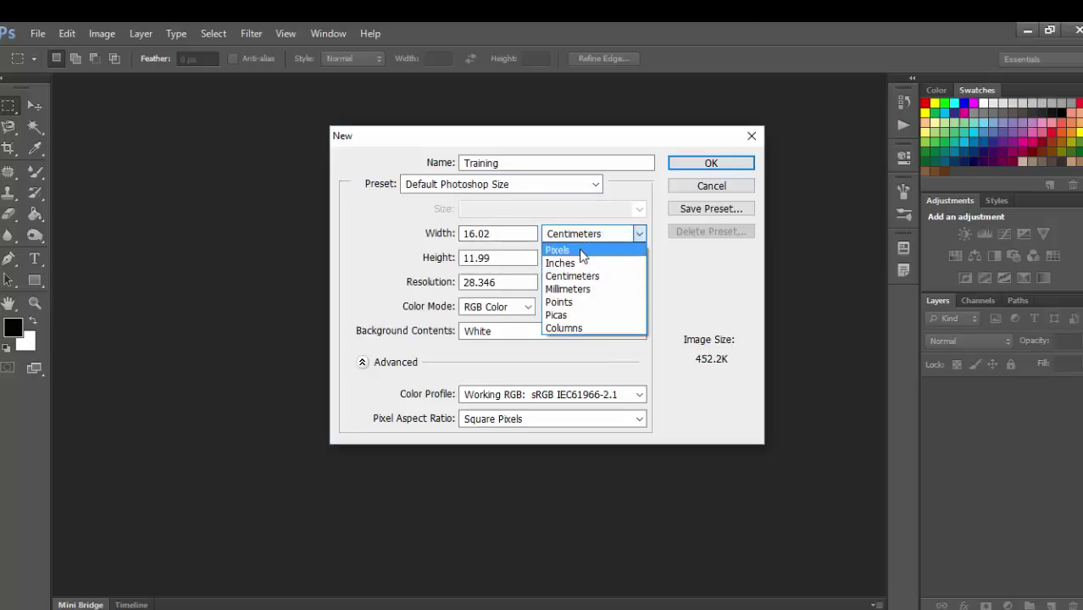
left_click(583, 248)
left_click_drag(508, 234, 438, 234)
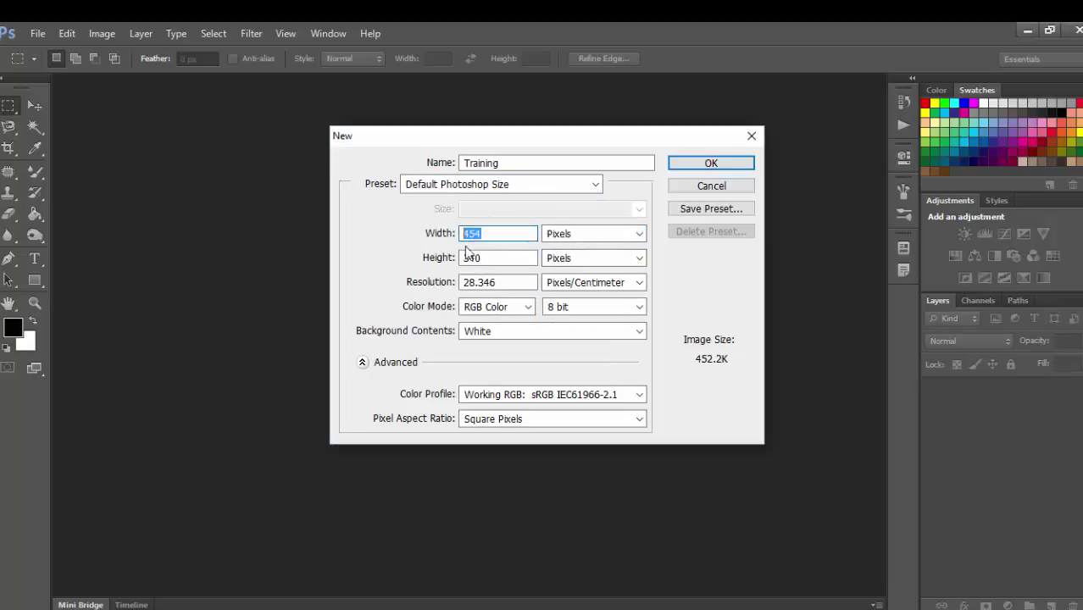
left_click_drag(489, 257, 413, 264)
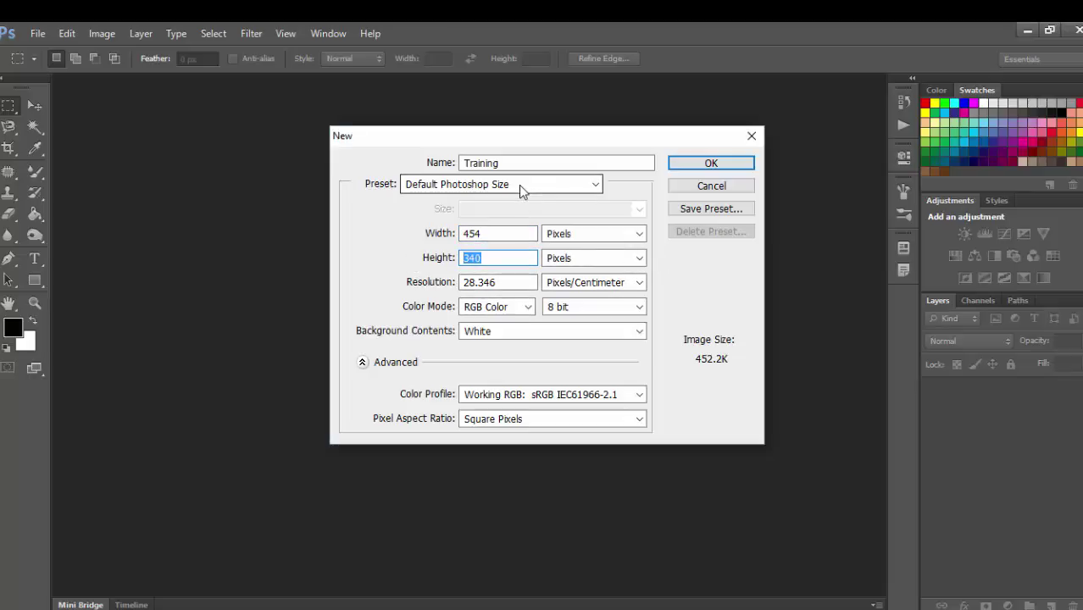
- Create the Training document and paste the portrait photo as Layer 1
left_click(711, 164)
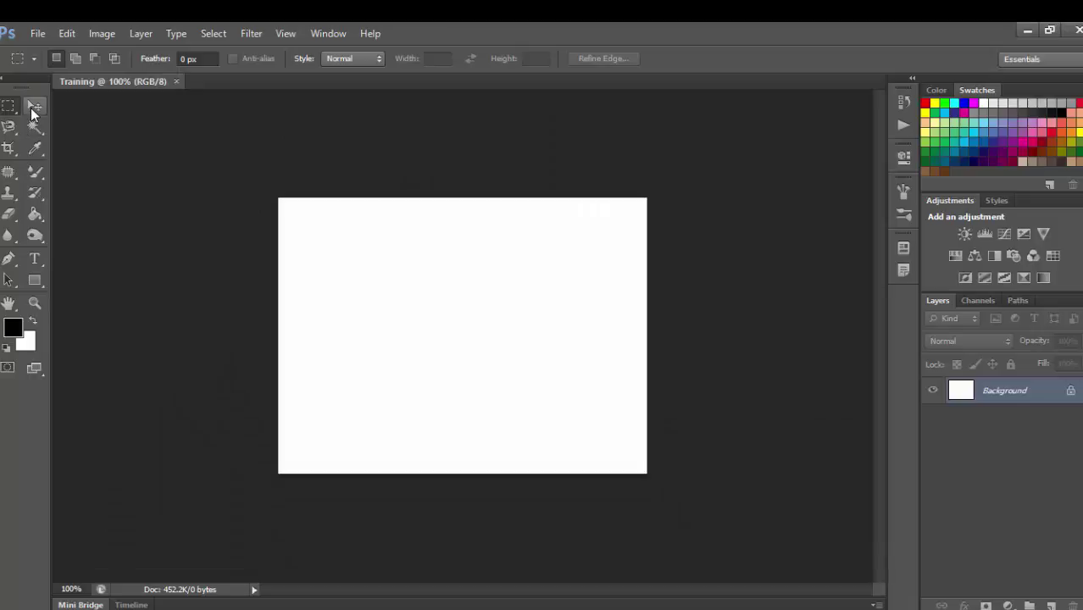
left_click(31, 106)
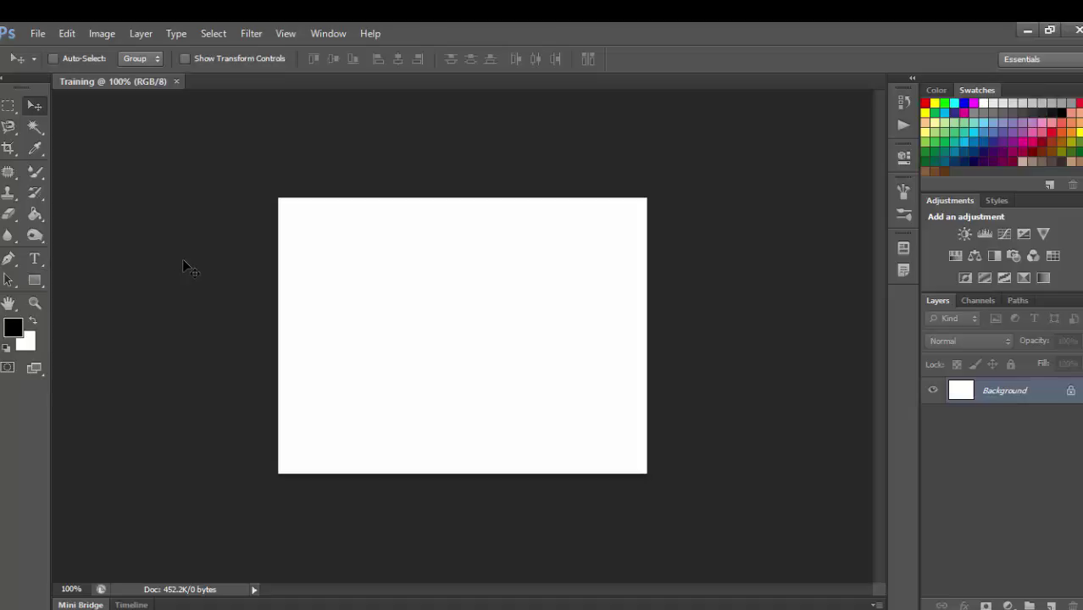
key("ctrl+v")
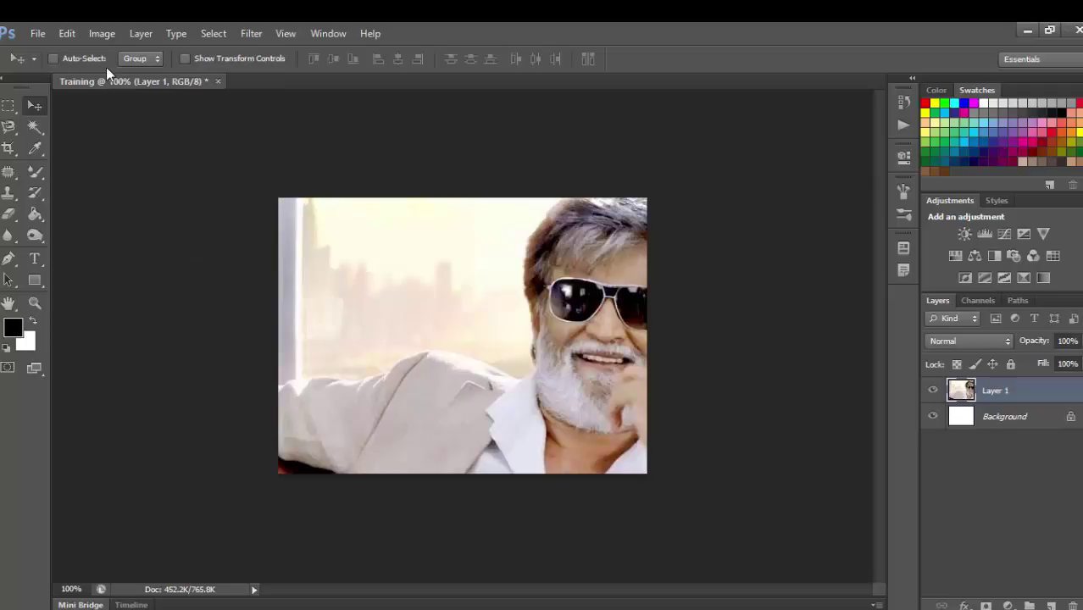
- Reposition the pasted photo on Layer 1 within the canvas
mouse_move(488, 314)
left_mouse_down()
mouse_move(376, 307)
mouse_move(370, 332)
mouse_move(351, 339)
left_mouse_up()
mouse_move(437, 350)
left_mouse_down()
mouse_move(359, 343)
mouse_move(393, 351)
left_mouse_up()
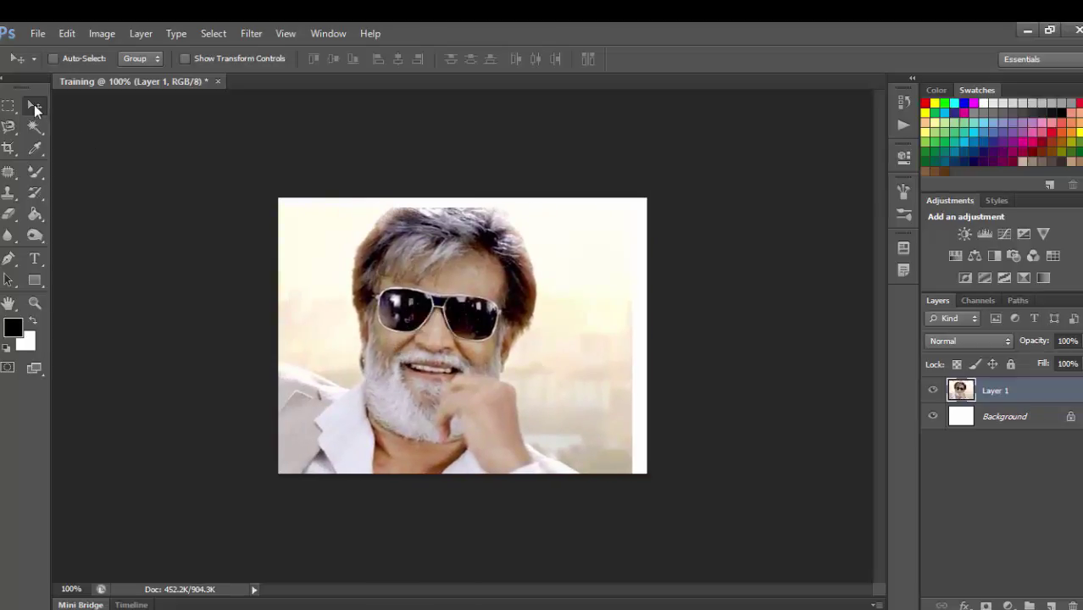
mouse_move(371, 347)
left_mouse_down()
mouse_move(441, 355)
mouse_move(399, 346)
left_mouse_up()
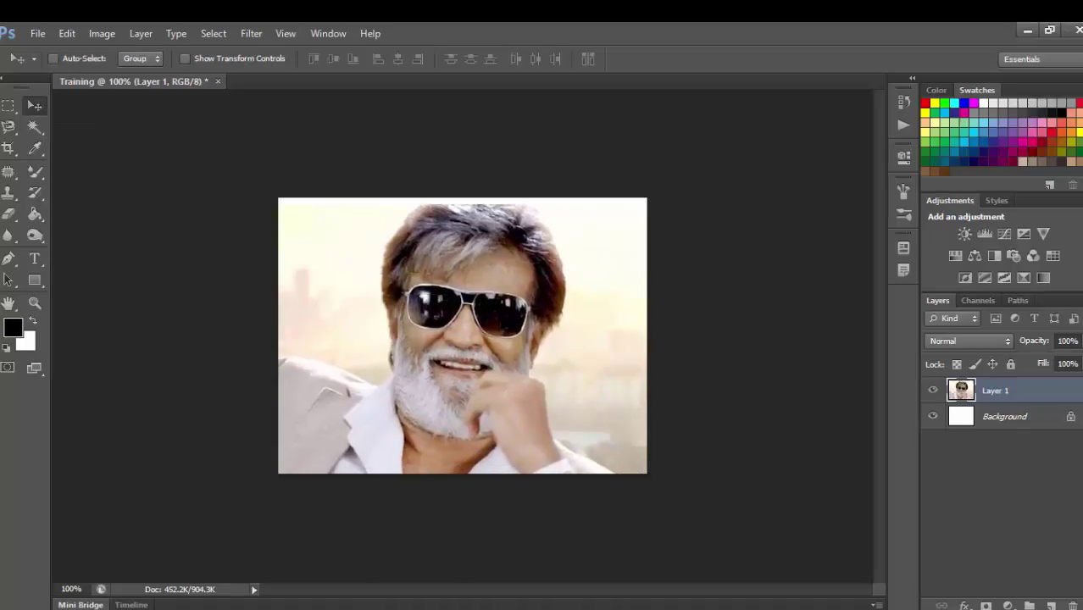
left_click(1002, 422)
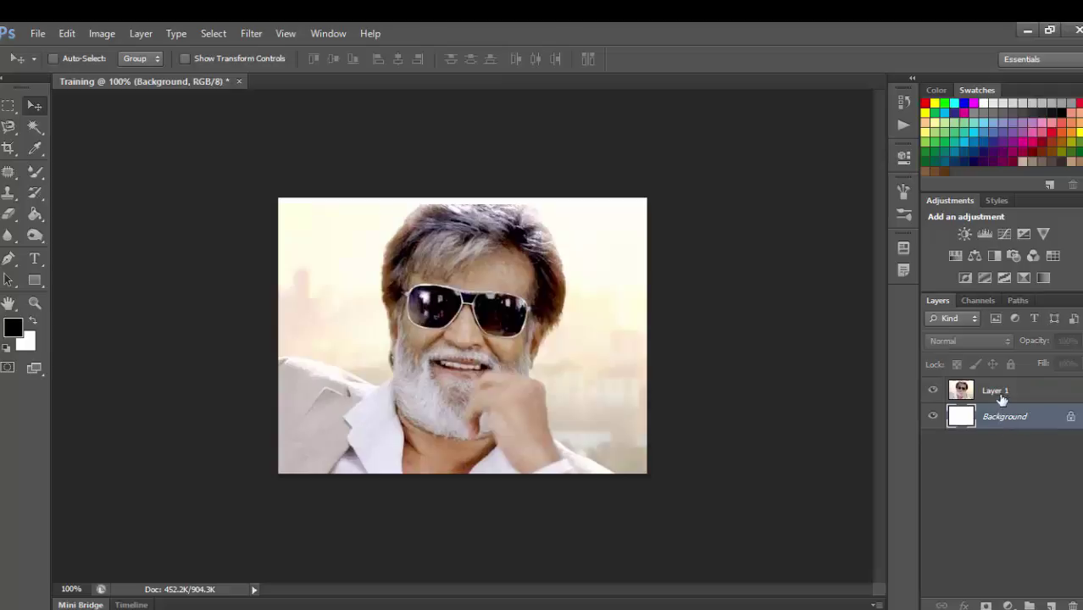
left_click(999, 396)
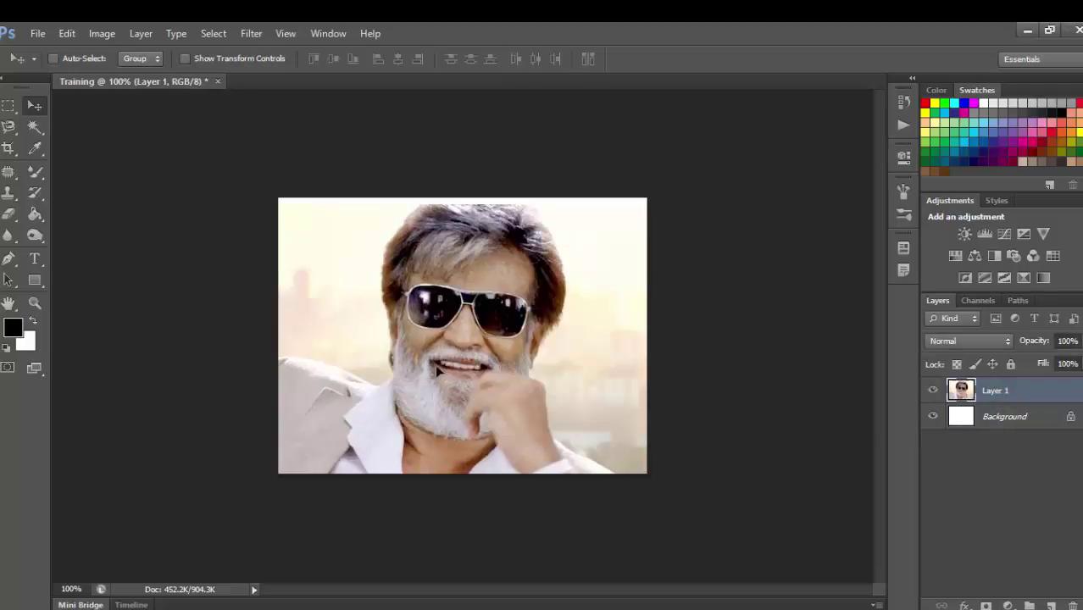
left_click_drag(433, 356, 437, 362)
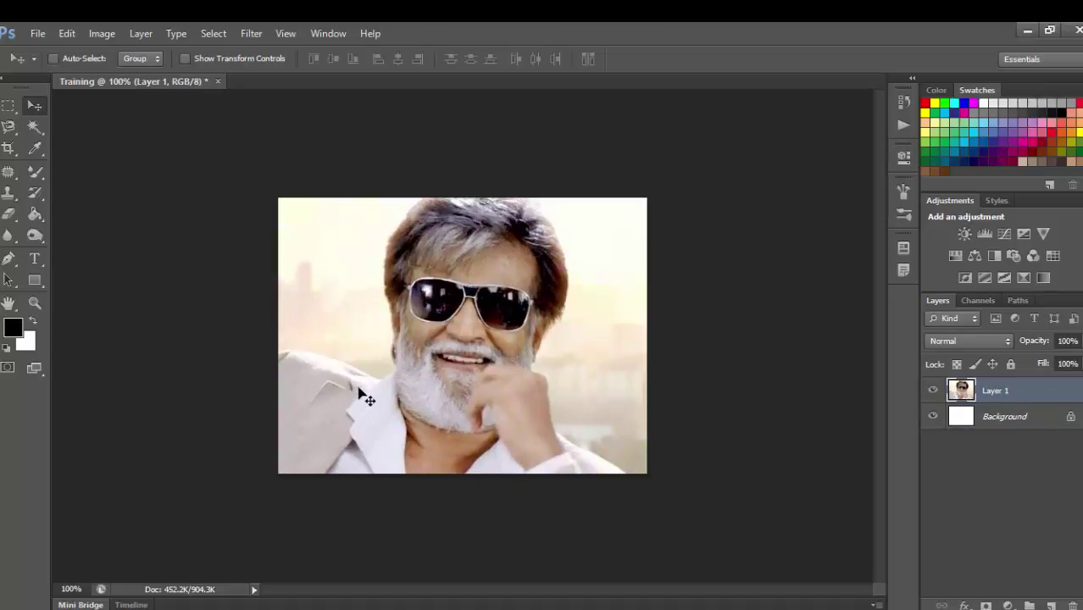
mouse_move(354, 385)
left_mouse_down()
mouse_move(347, 392)
mouse_move(398, 391)
mouse_move(435, 363)
left_mouse_up()
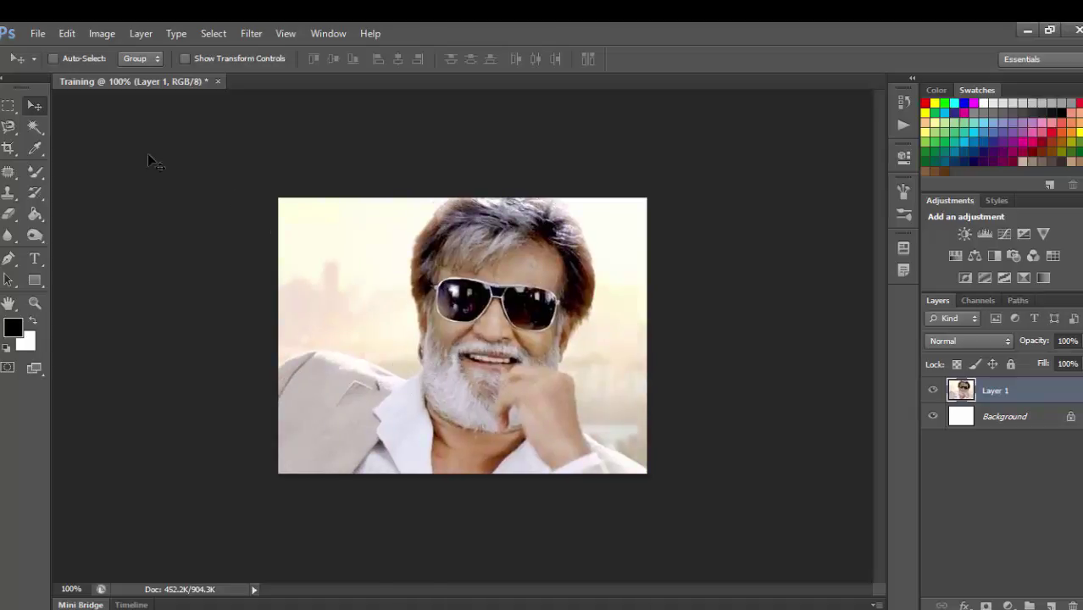
- Create a blank document from the Photo preset at Landscape, 4 x 6, 300 pixels/inch
left_click(26, 34)
left_click(50, 52)
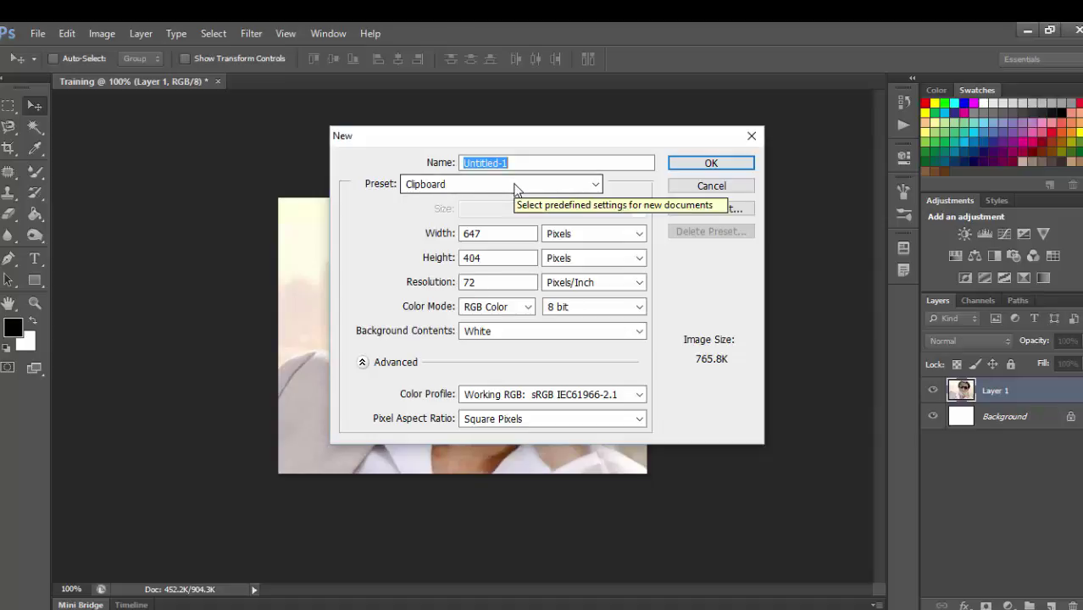
left_click(515, 185)
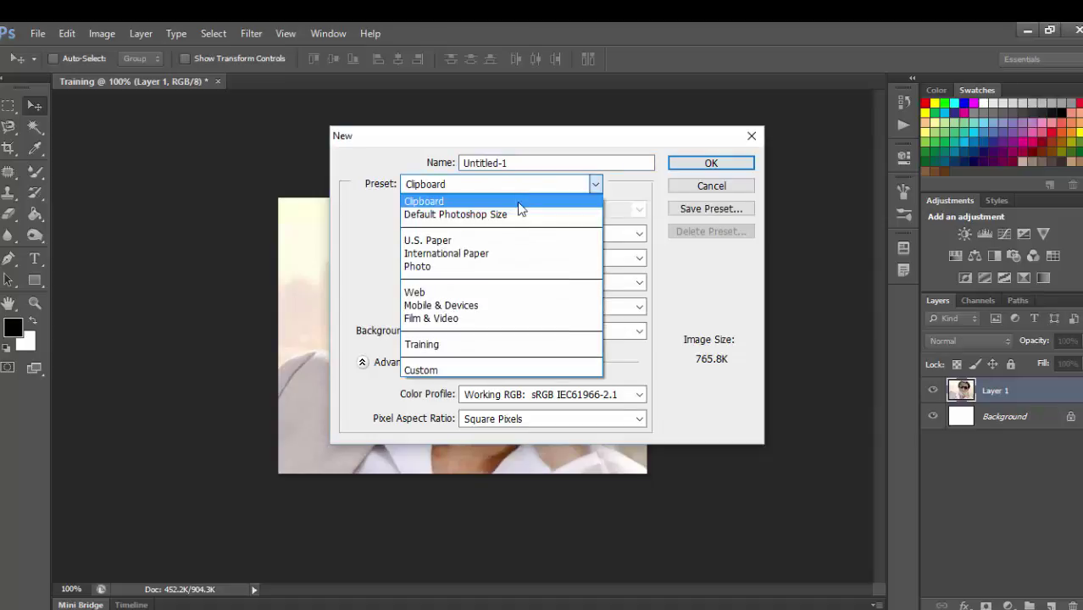
left_click(510, 267)
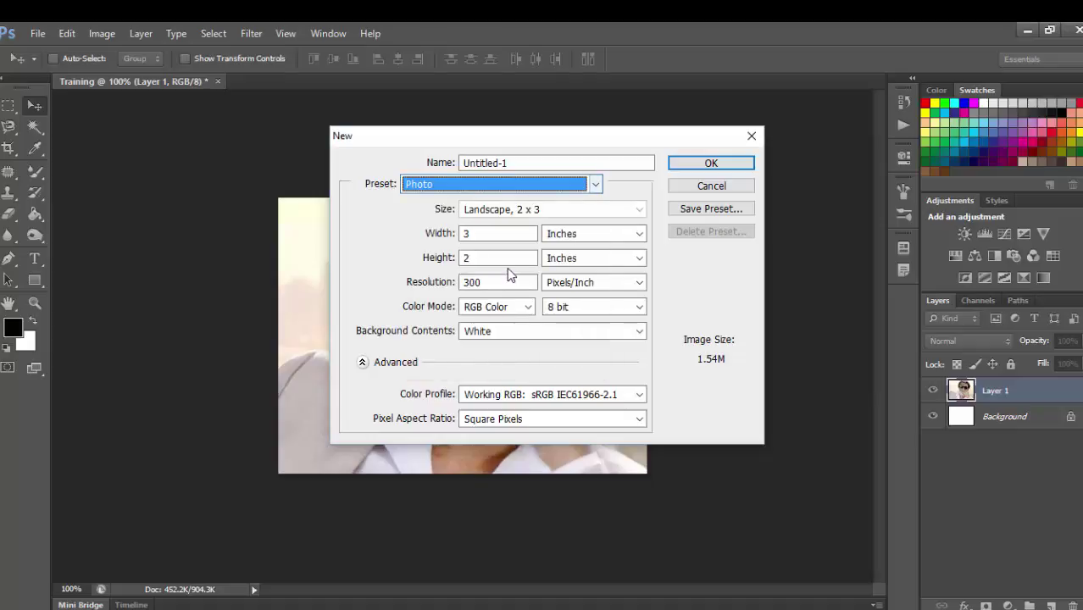
left_click(535, 217)
left_click(535, 212)
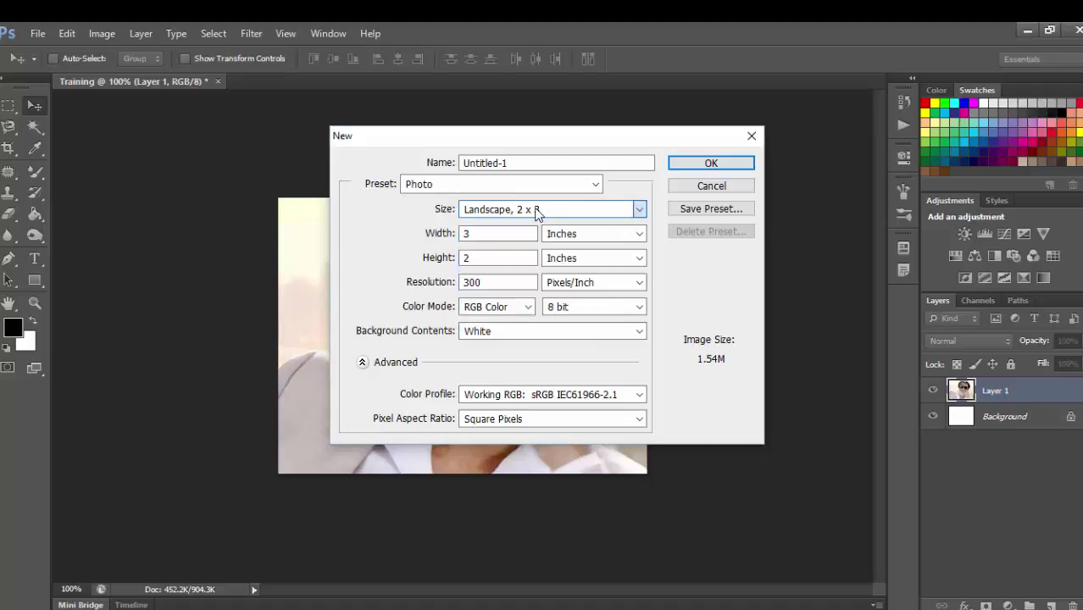
left_click(536, 212)
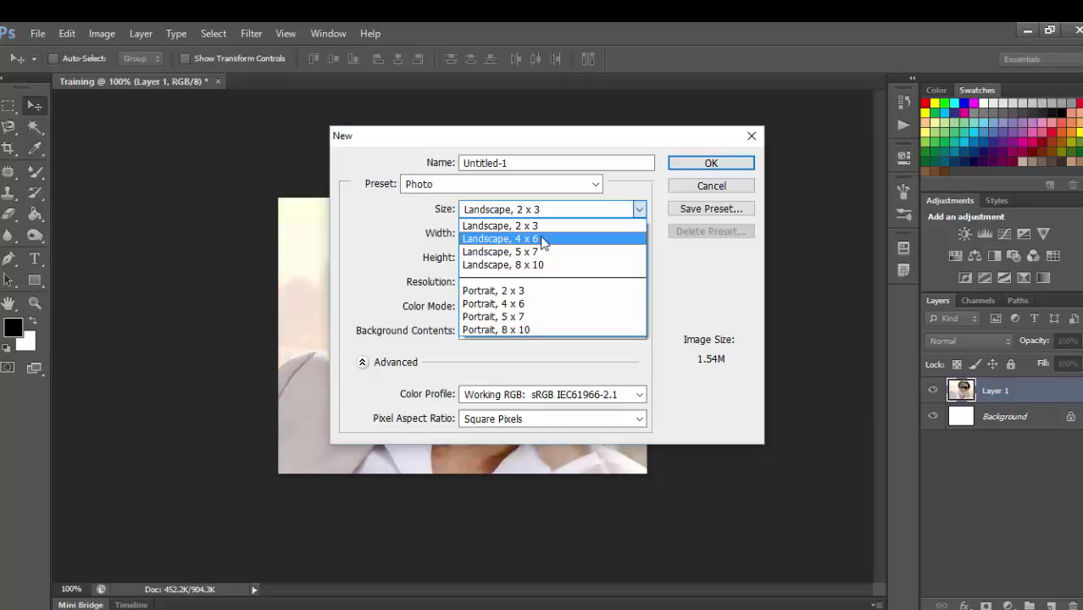
left_click(542, 239)
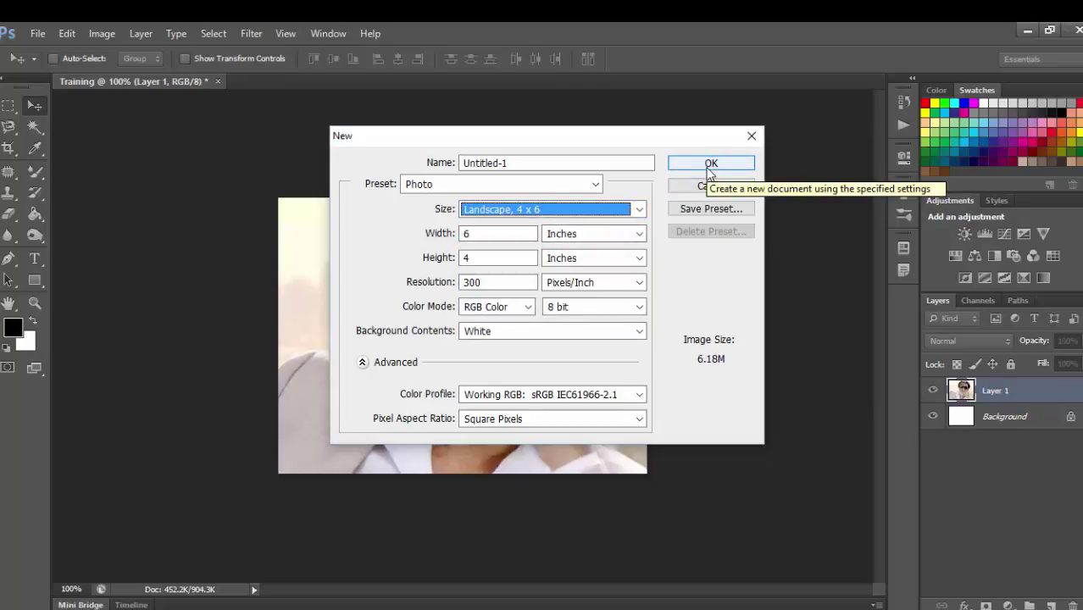
left_click(523, 206)
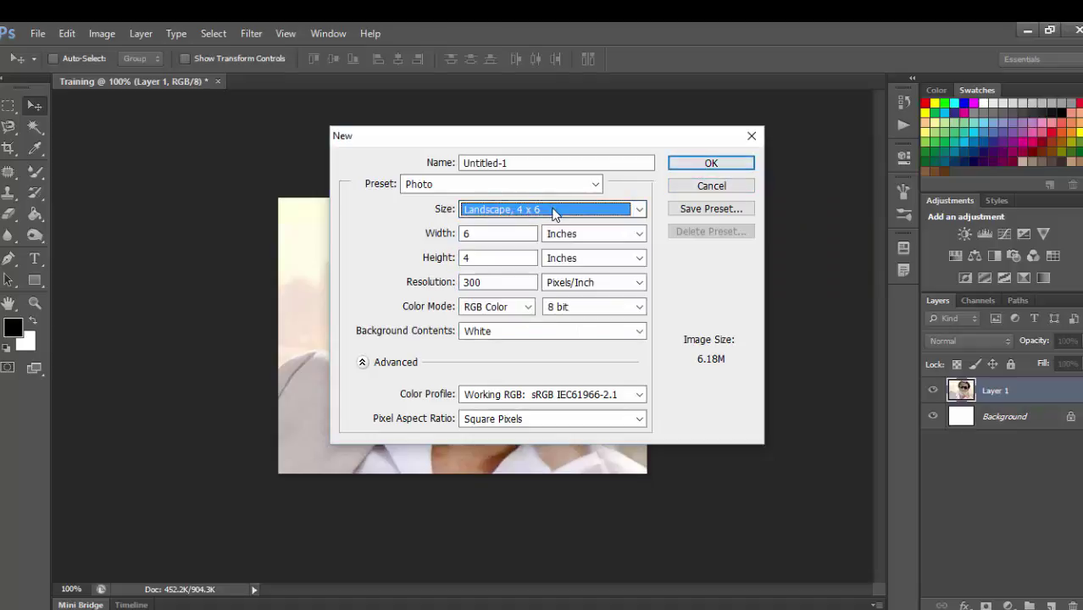
left_click(554, 211)
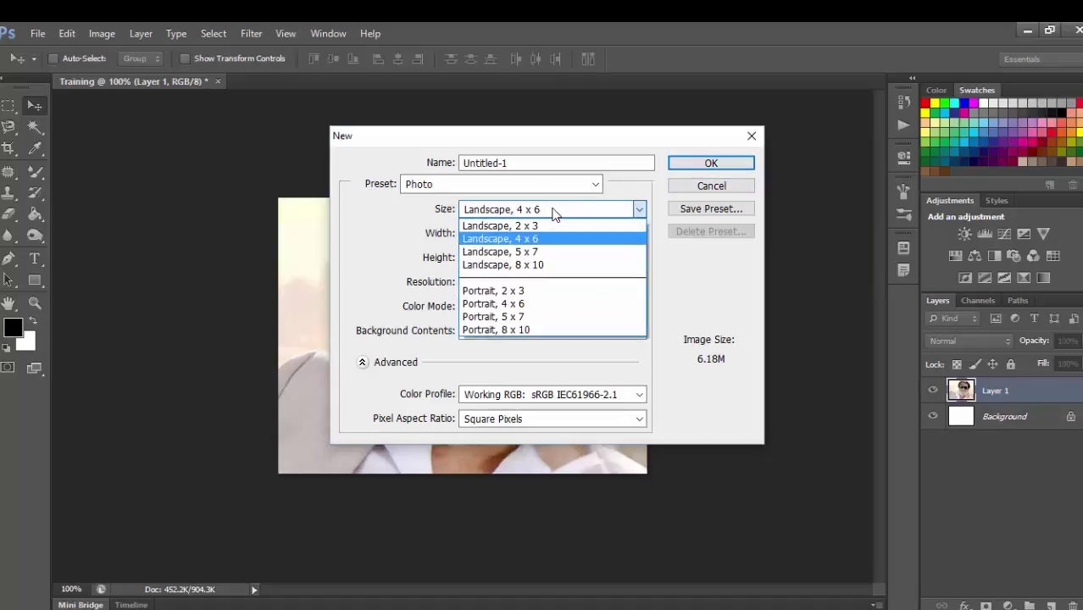
left_click(706, 162)
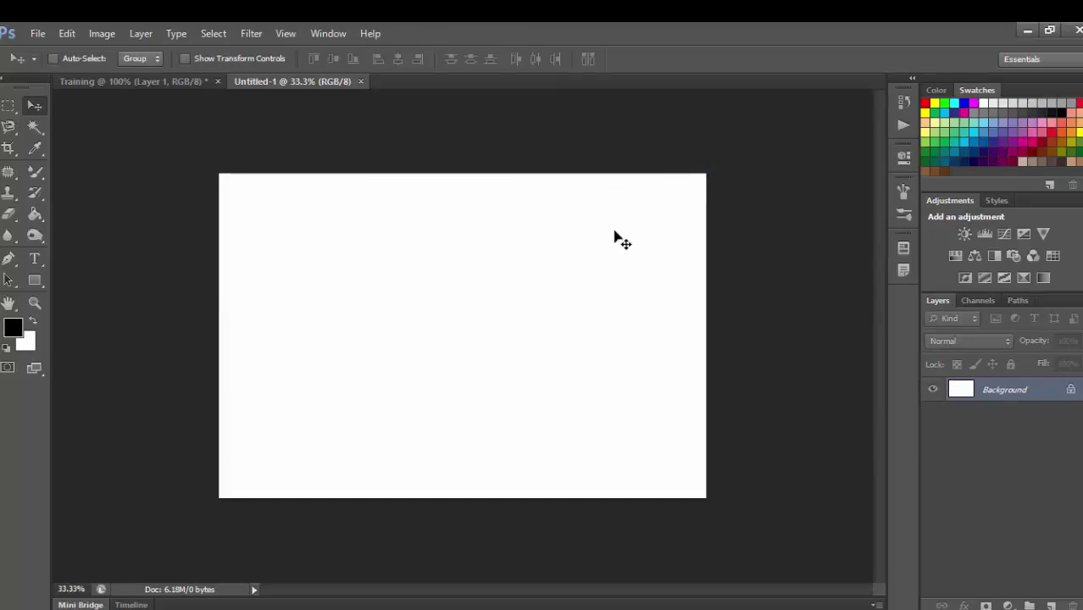